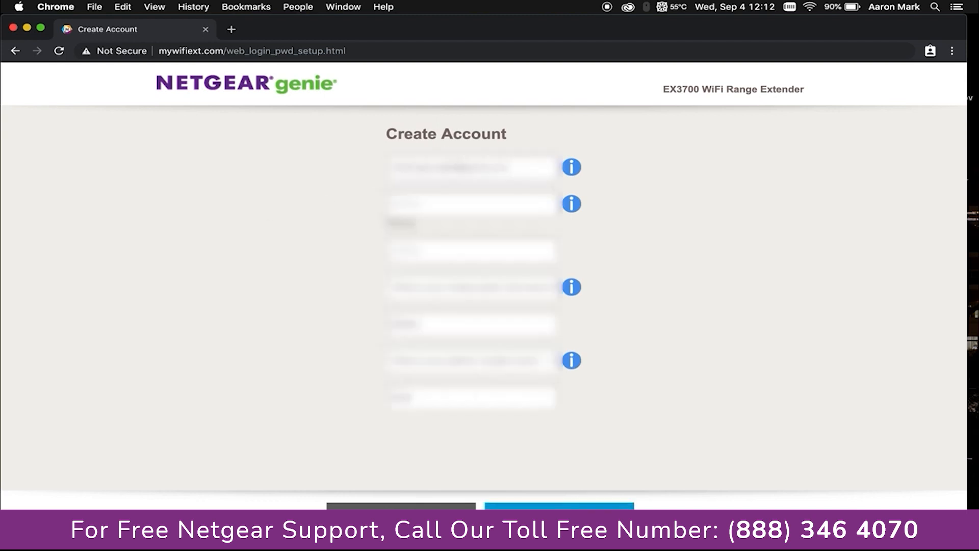
Skip account creation and select Access Point as the extender's operating mode
{"action": "left_click", "coordinate": [560, 506]}
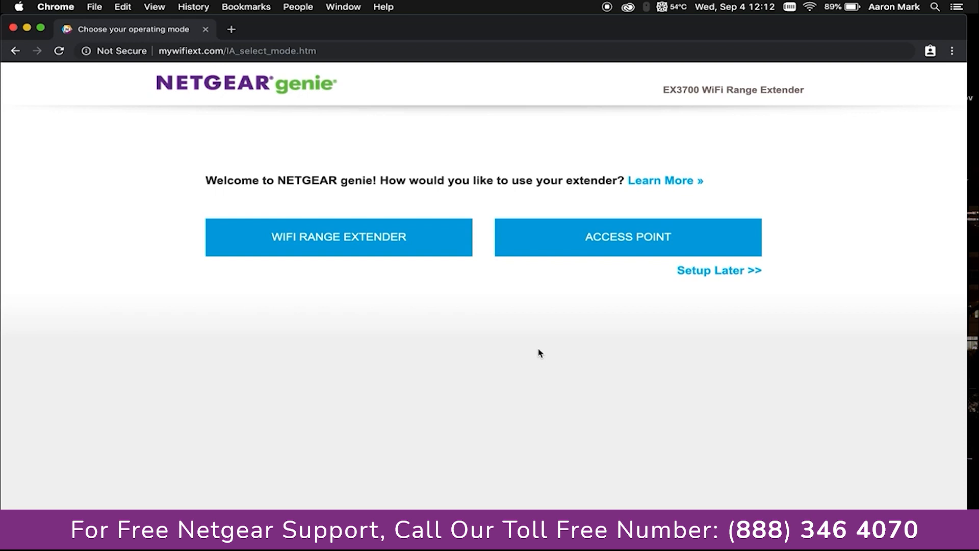
{"action": "left_click", "coordinate": [638, 243]}
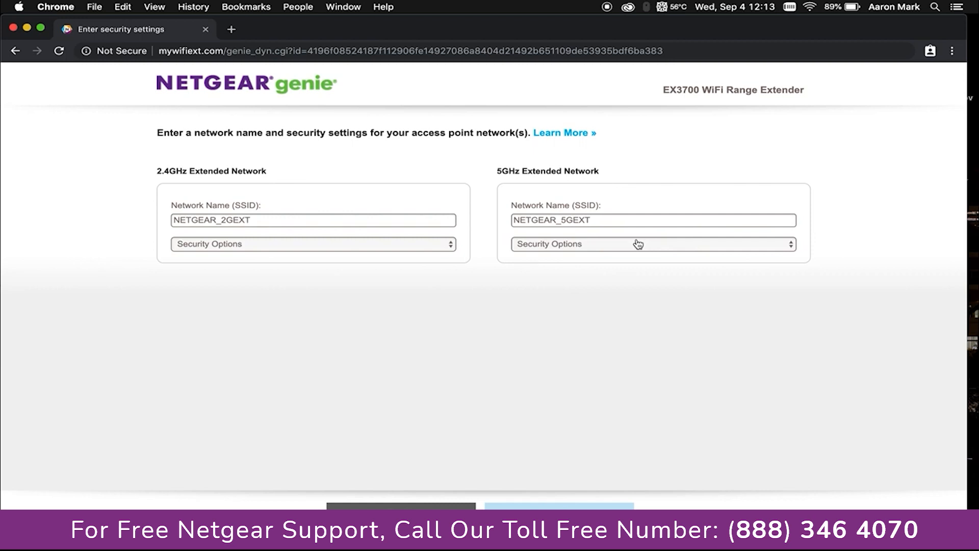
Replace the default SSIDs NETGEAR_2GEXT and NETGEAR_5GEXT with 'Demo 2.4' and 'Demo 5'
{"action": "left_click", "coordinate": [266, 219]}
{"action": "key", "text": "BackSpace"}
{"action": "key", "text": "BackSpace"}
{"action": "key", "text": "BackSpace"}
{"action": "key", "text": "BackSpace"}
{"action": "key", "text": "BackSpace"}
{"action": "key", "text": "BackSpace"}
{"action": "key", "text": "BackSpace"}
{"action": "key", "text": "BackSpace"}
{"action": "key", "text": "BackSpace"}
{"action": "key", "text": "BackSpace"}
{"action": "key", "text": "BackSpace"}
{"action": "key", "text": "BackSpace"}
{"action": "key", "text": "BackSpace"}
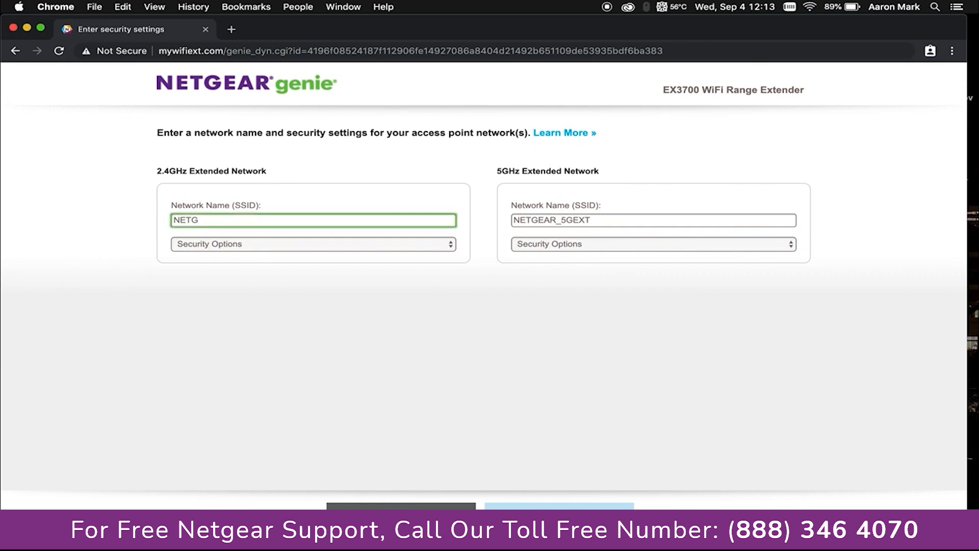
{"action": "type", "text": "Demo 2.4"}
{"action": "double_click", "coordinate": [610, 219]}
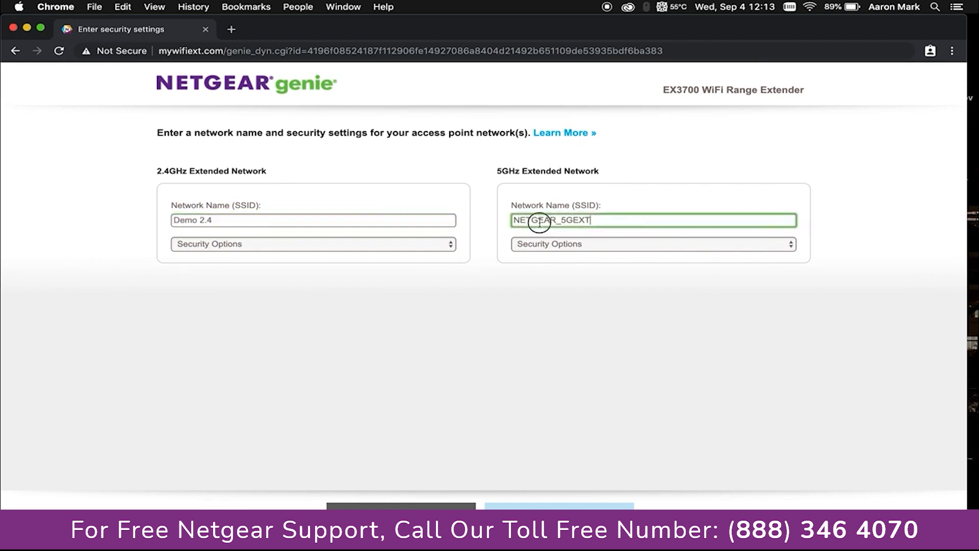
{"action": "type", "text": "Demo 5g"}
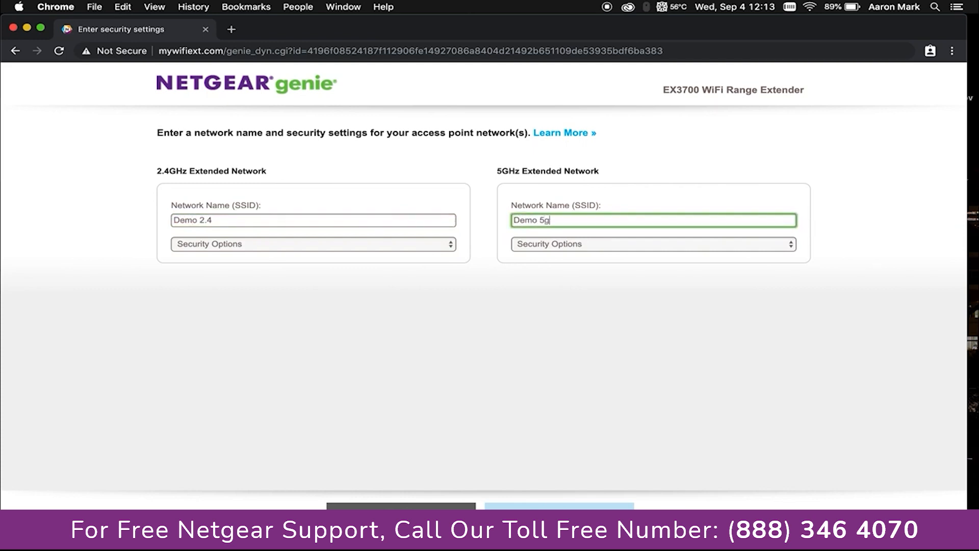
{"action": "key", "text": "BackSpace"}
{"action": "left_click", "coordinate": [302, 250]}
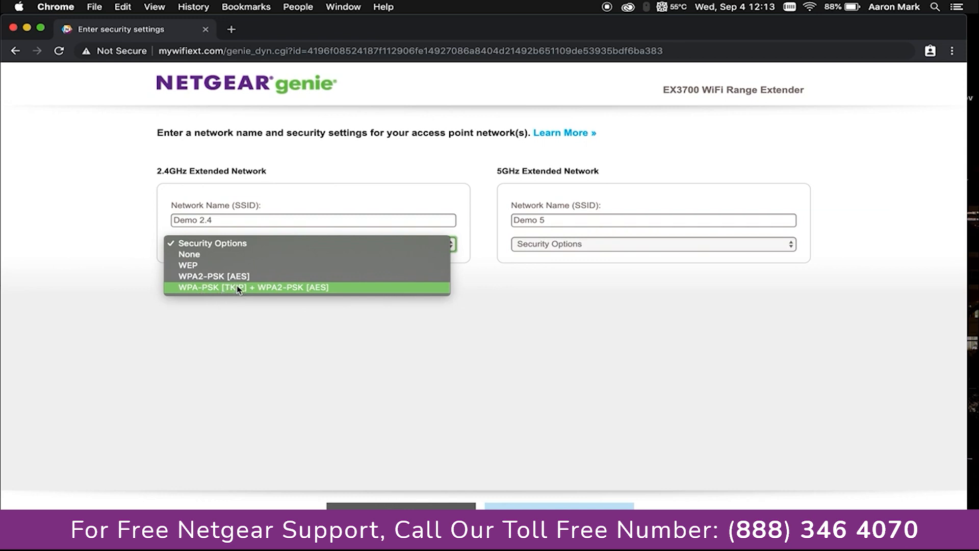
Set both networks to WPA2-PSK [AES], enter the network password, and submit the settings
{"action": "left_click", "coordinate": [203, 280]}
{"action": "left_click", "coordinate": [538, 245]}
{"action": "left_click", "coordinate": [541, 278]}
{"action": "left_click", "coordinate": [267, 278]}
{"action": "type", "text": "•••"}
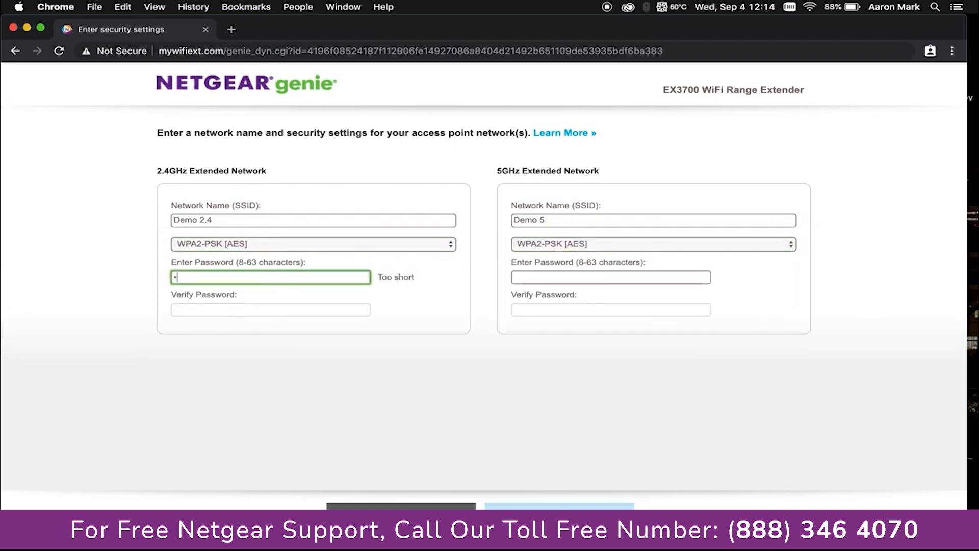
{"action": "type", "text": "••••••"}
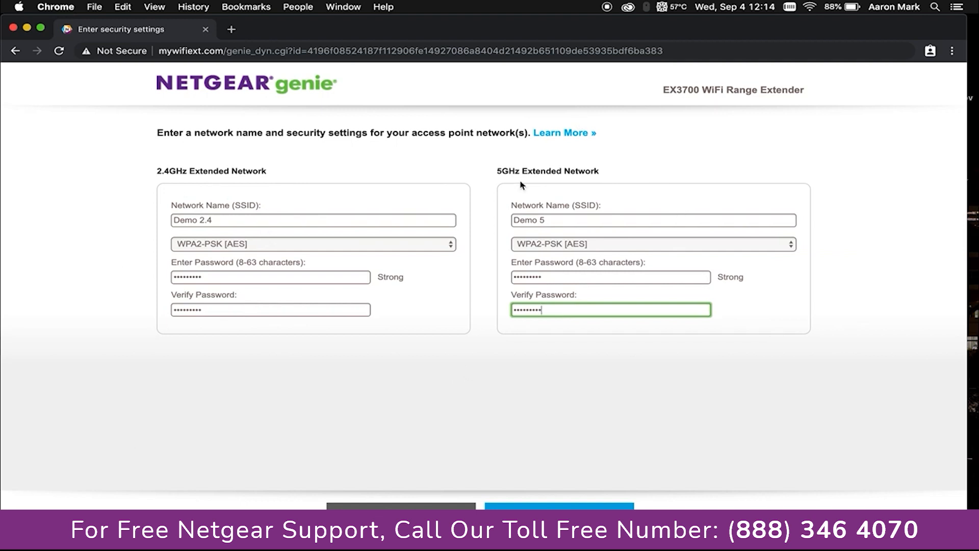
{"action": "left_click", "coordinate": [559, 506]}
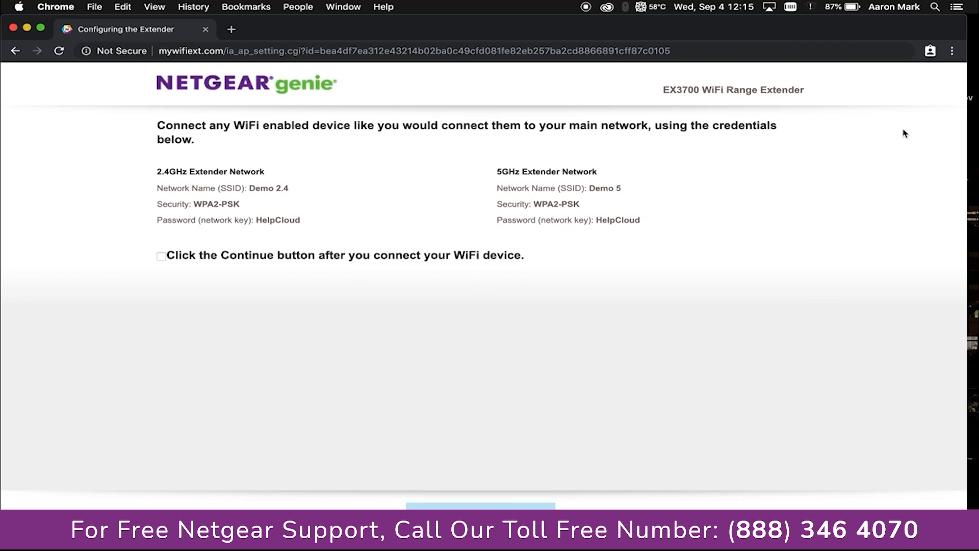
Join the Mac to the Demo 5 Wi-Fi network using its password
{"action": "left_click", "coordinate": [812, 8]}
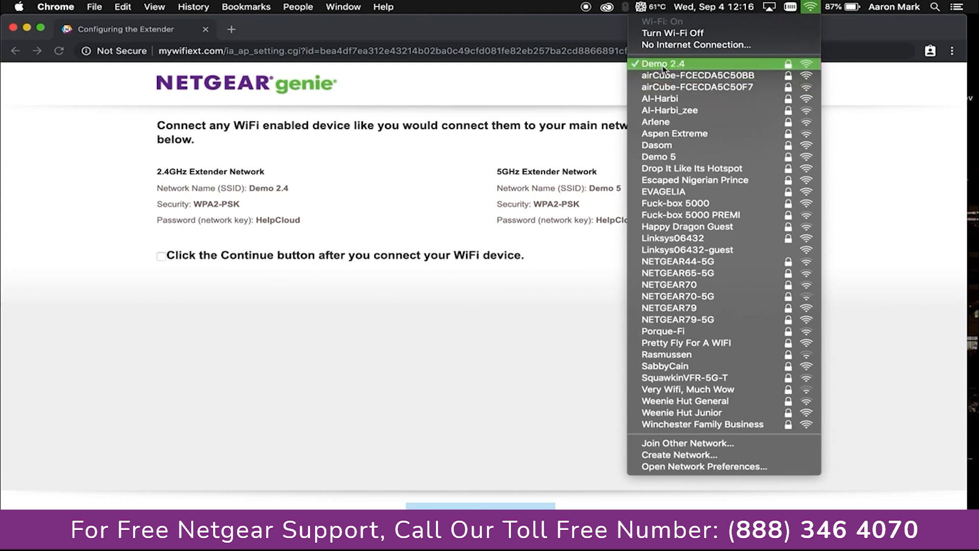
{"action": "left_click", "coordinate": [658, 157]}
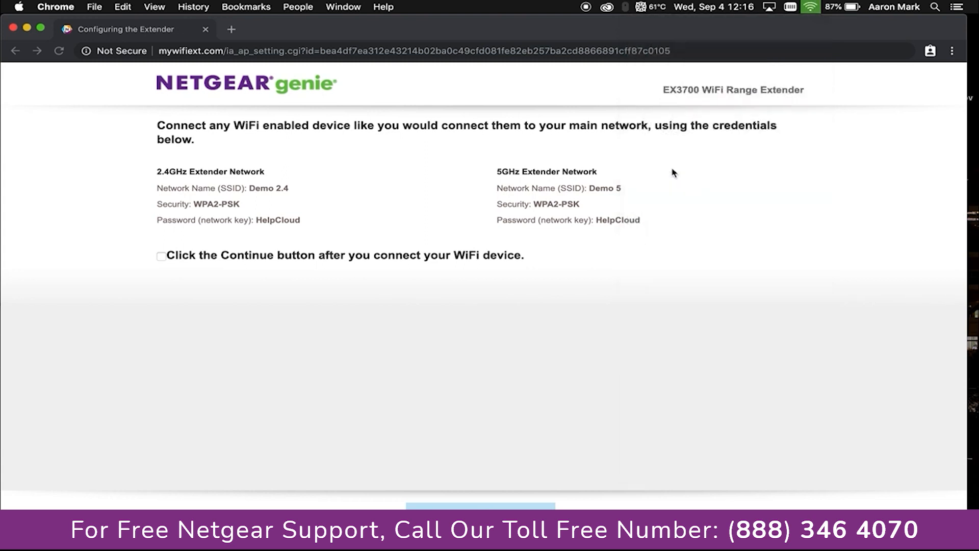
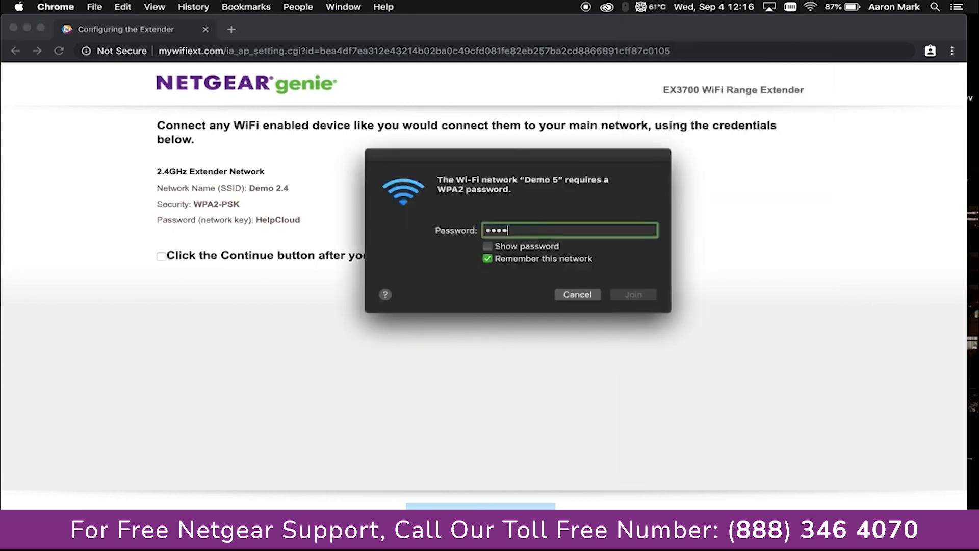
{"action": "left_click", "coordinate": [630, 296]}
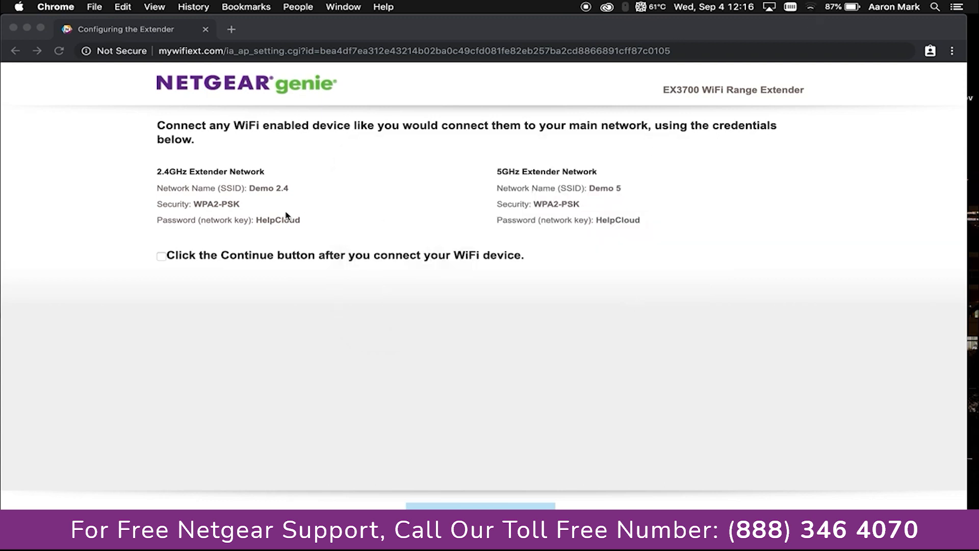
{"action": "left_click", "coordinate": [176, 257]}
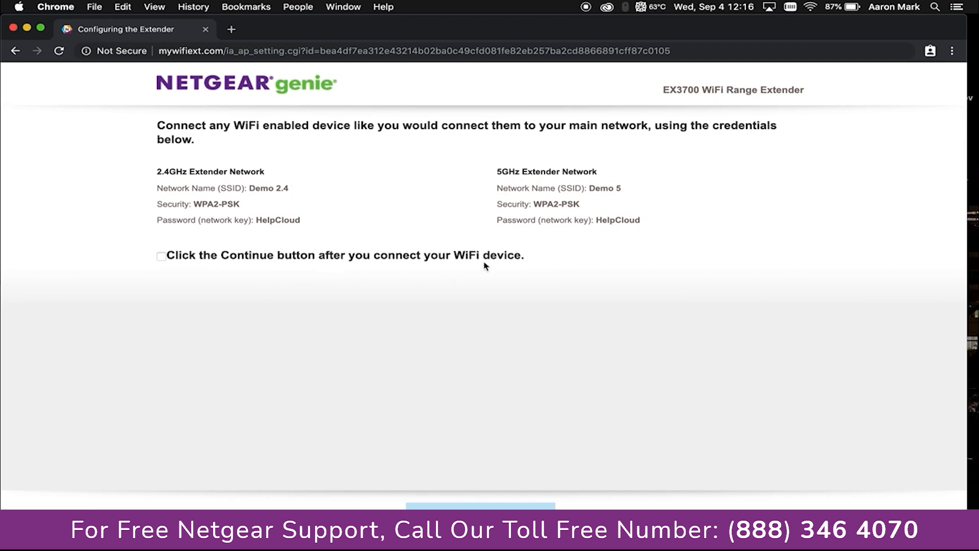
Confirm a Wi-Fi device is connected, pass the summary page, and dismiss the registration form
{"action": "left_click", "coordinate": [160, 257]}
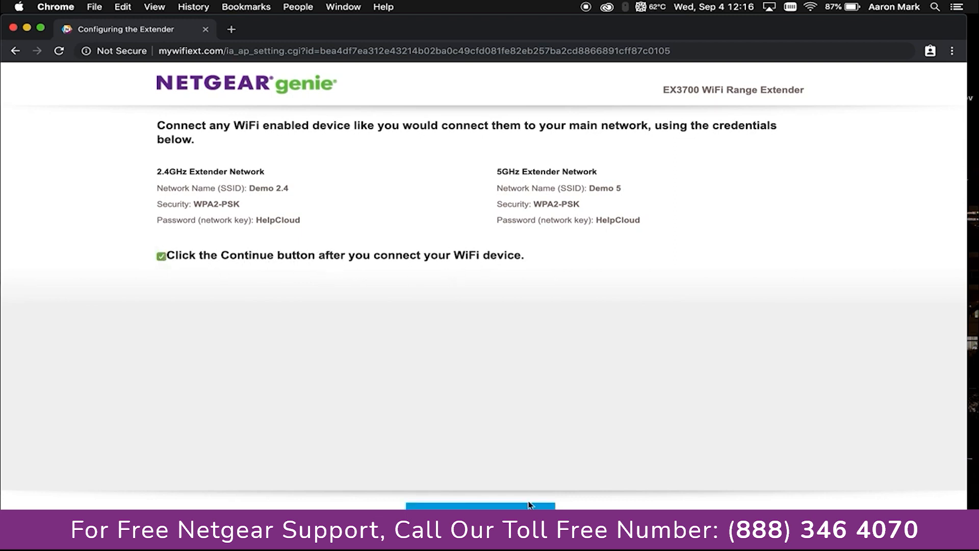
{"action": "left_click", "coordinate": [485, 516]}
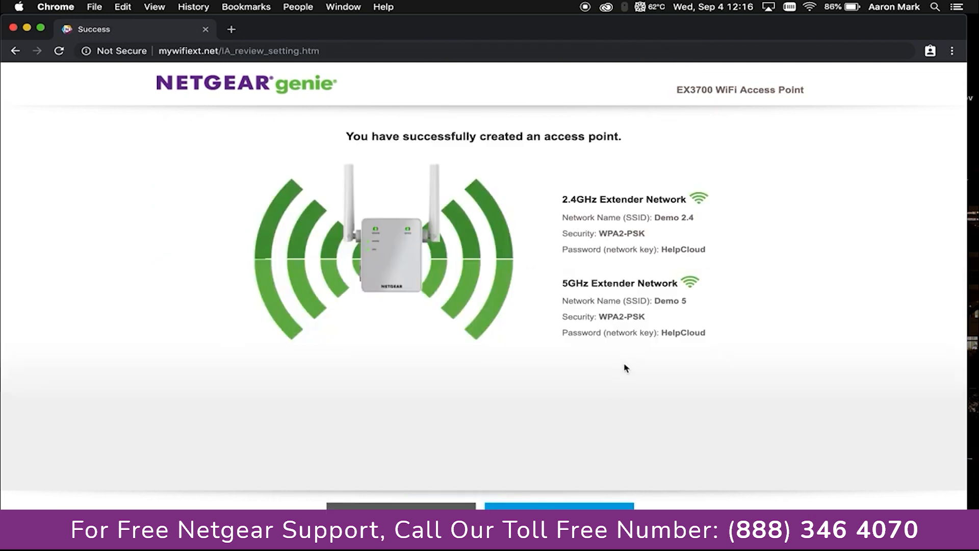
{"action": "left_click_drag", "start_coordinate": [708, 338], "coordinate": [558, 197]}
{"action": "left_click", "coordinate": [811, 227]}
{"action": "left_click", "coordinate": [560, 505]}
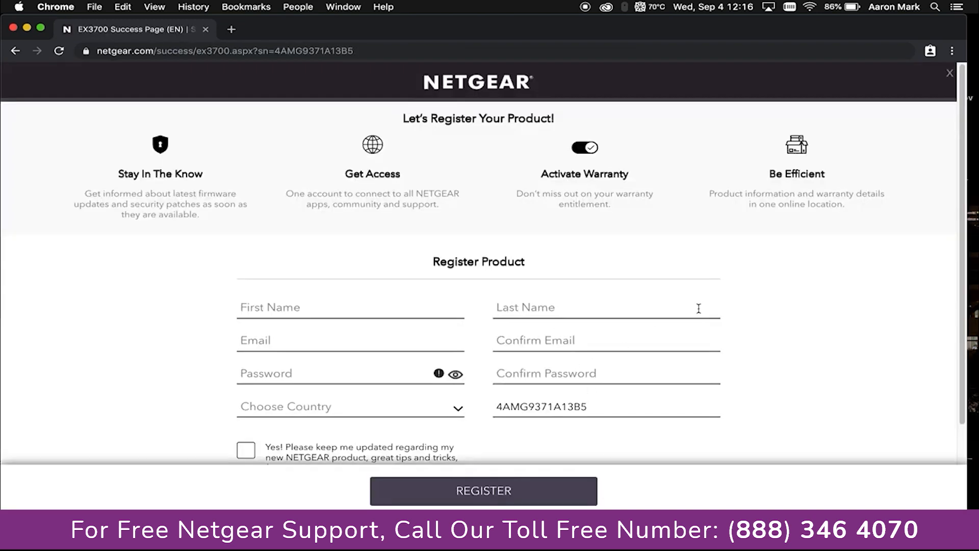
{"action": "left_click", "coordinate": [952, 77]}
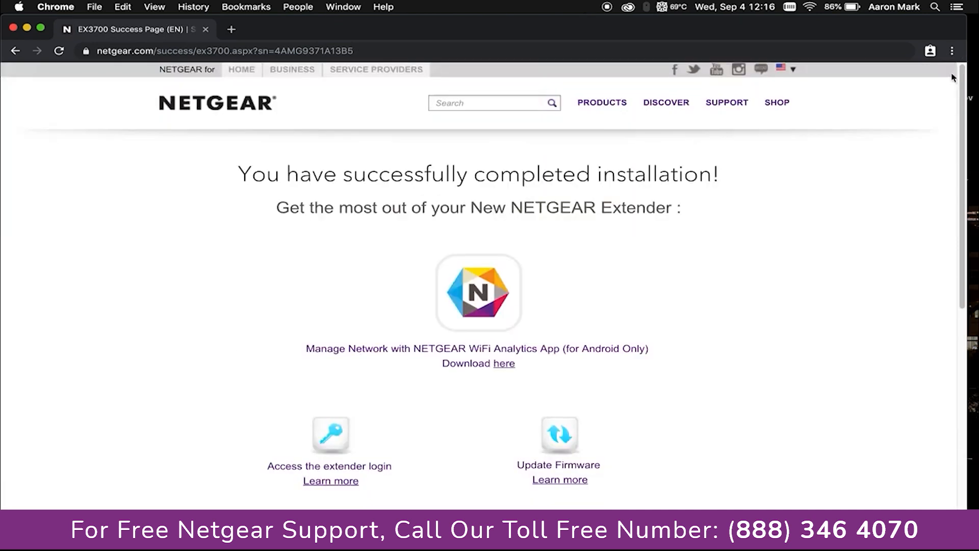